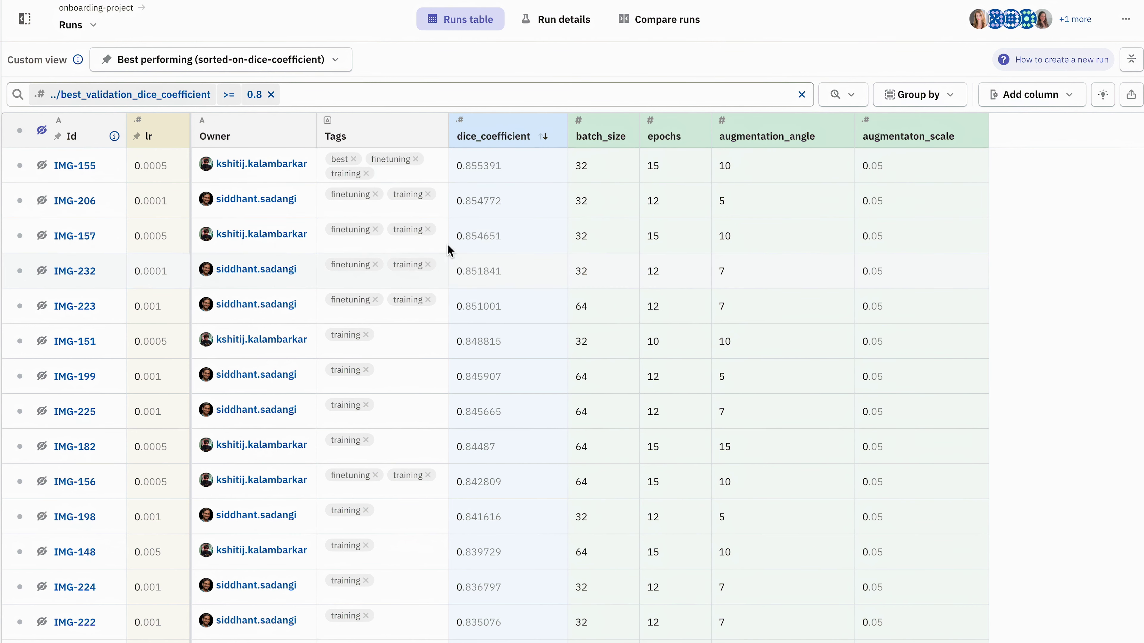
Compare runs IMG-155, IMG-206, IMG-157, IMG-232, IMG-223 and IMG-151 side by side as charts.
click(651, 22)
click(42, 166)
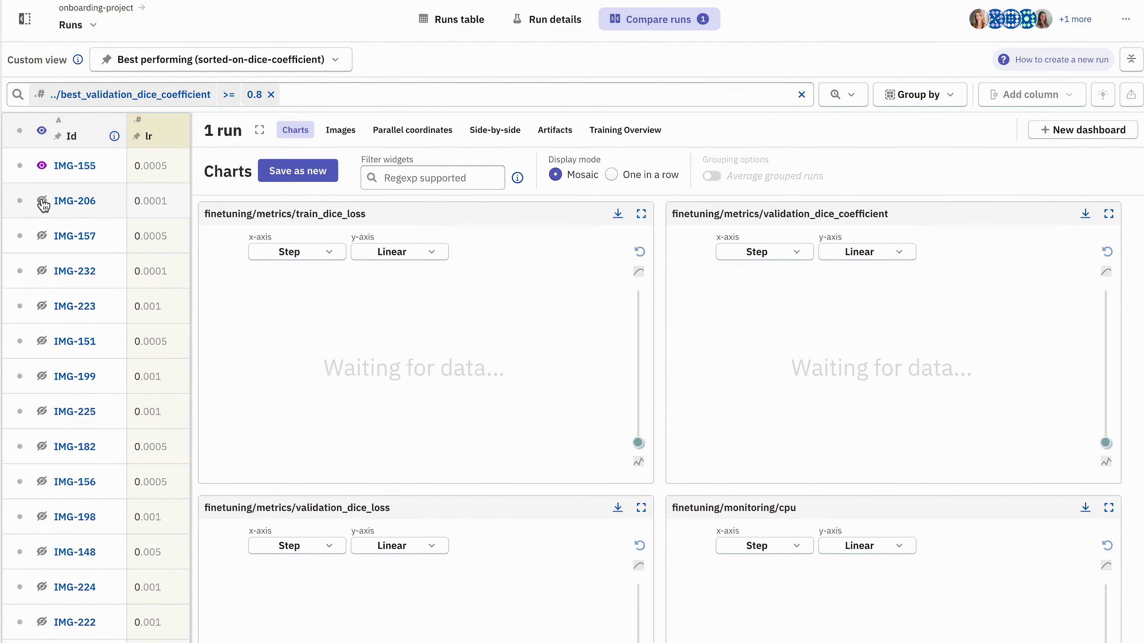
click(41, 201)
click(41, 235)
click(42, 271)
click(42, 305)
click(42, 342)
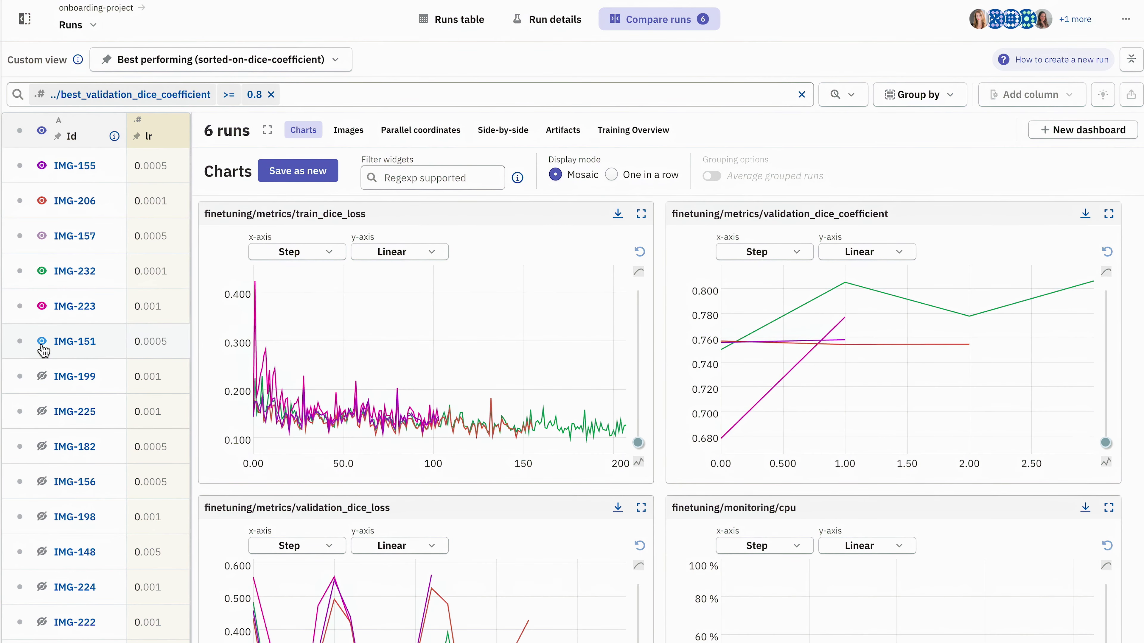
Zoom the validation_dice_coefficient chart into a narrower range, then open the project's Models registry.
scroll(340, 405, up, 5)
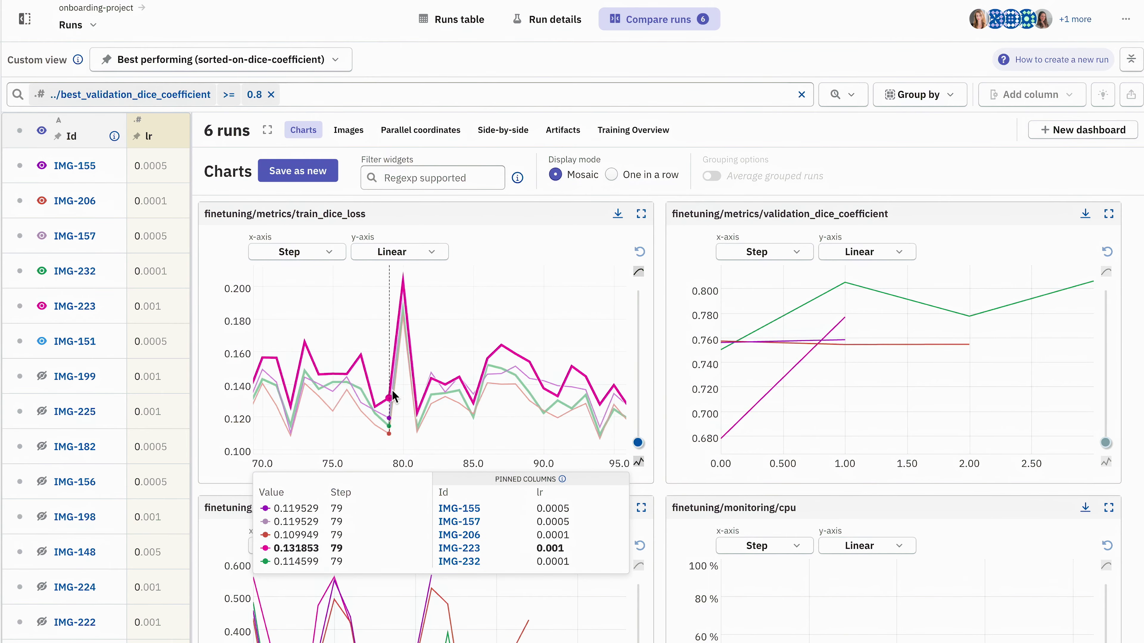
drag(766, 307, 925, 350)
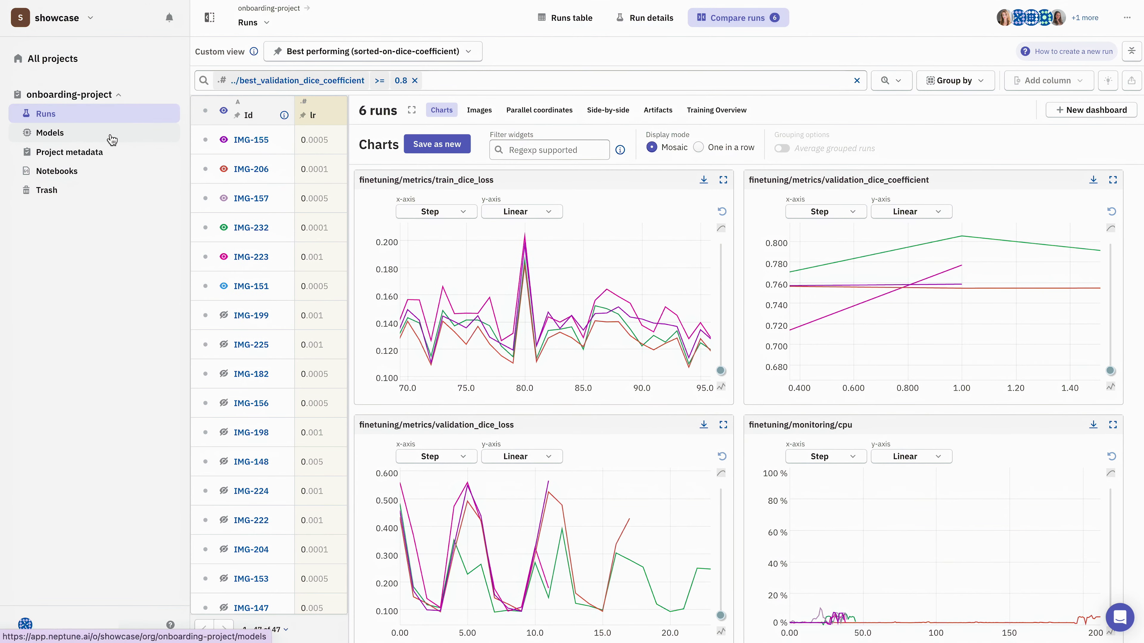
click(110, 137)
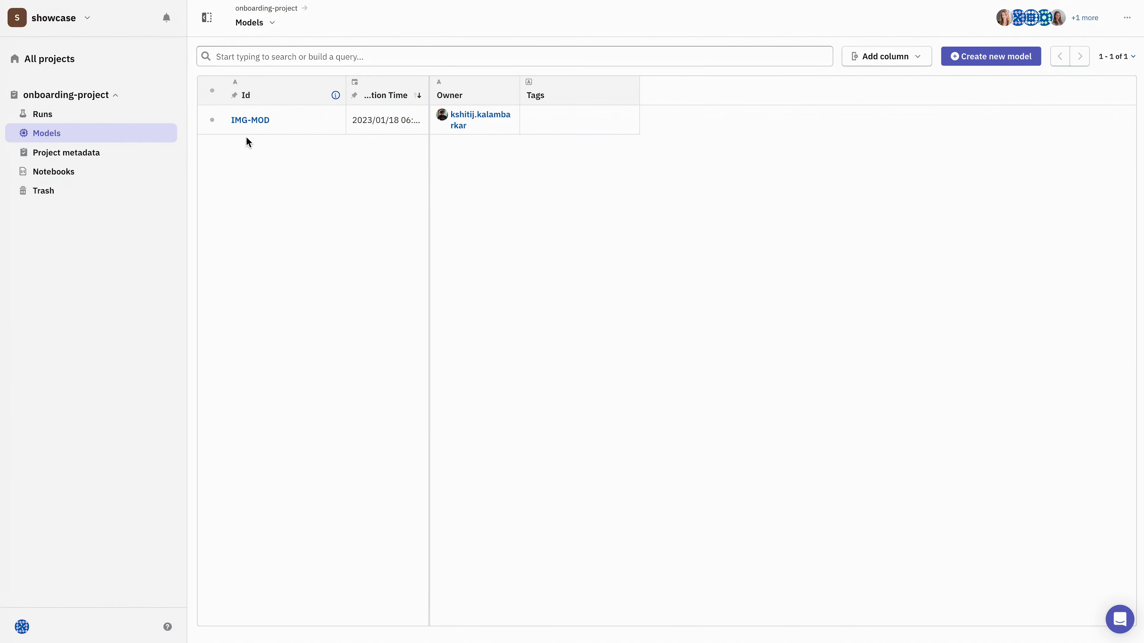
Open the IMG-MOD model to review its versions.
click(259, 120)
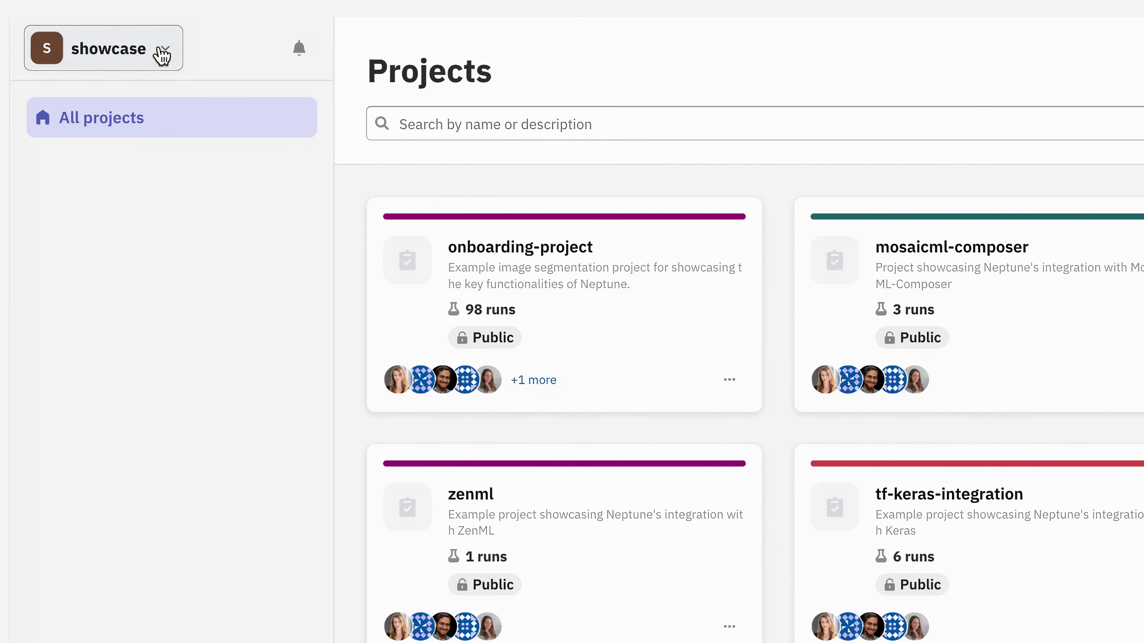
Open the workspace People settings, enter a member's username in the invite field, then clear it.
click(162, 56)
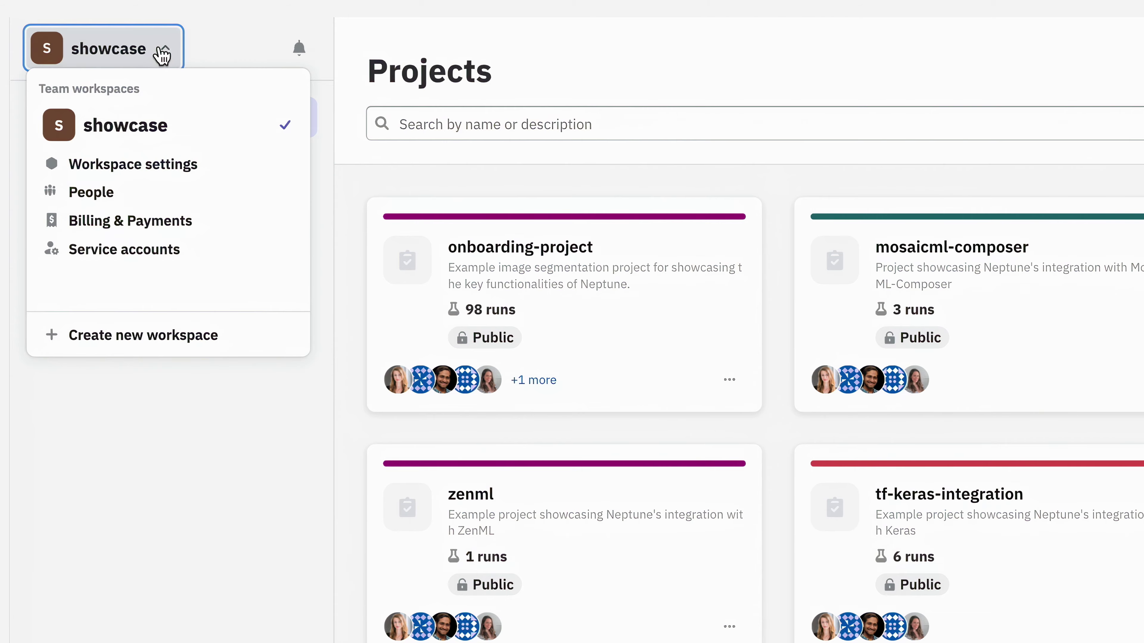
click(172, 200)
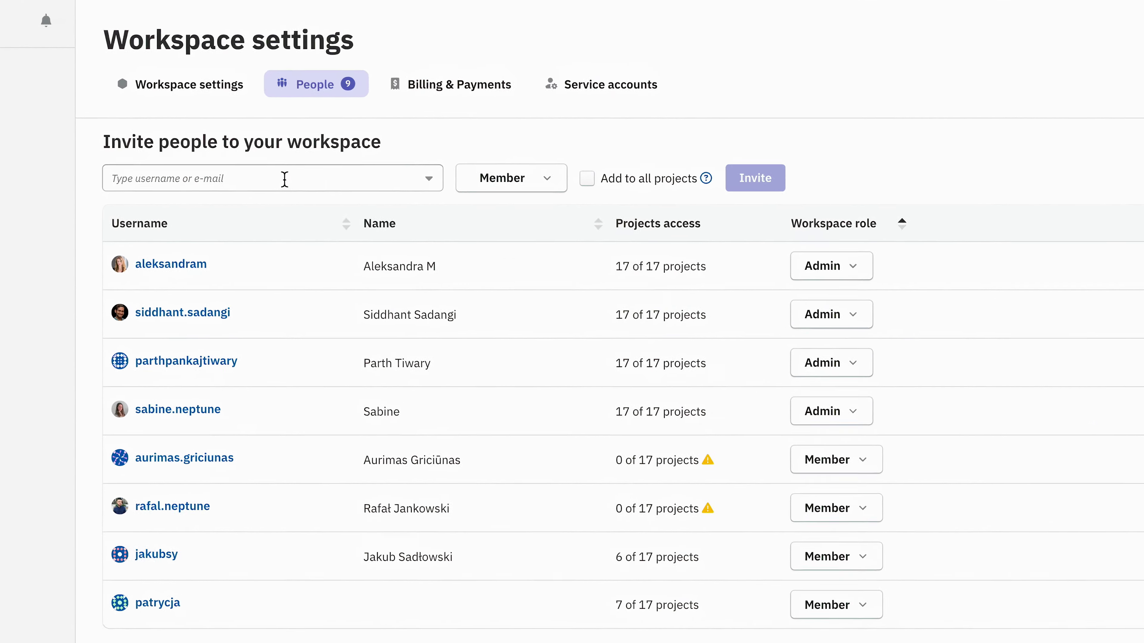
click(281, 180)
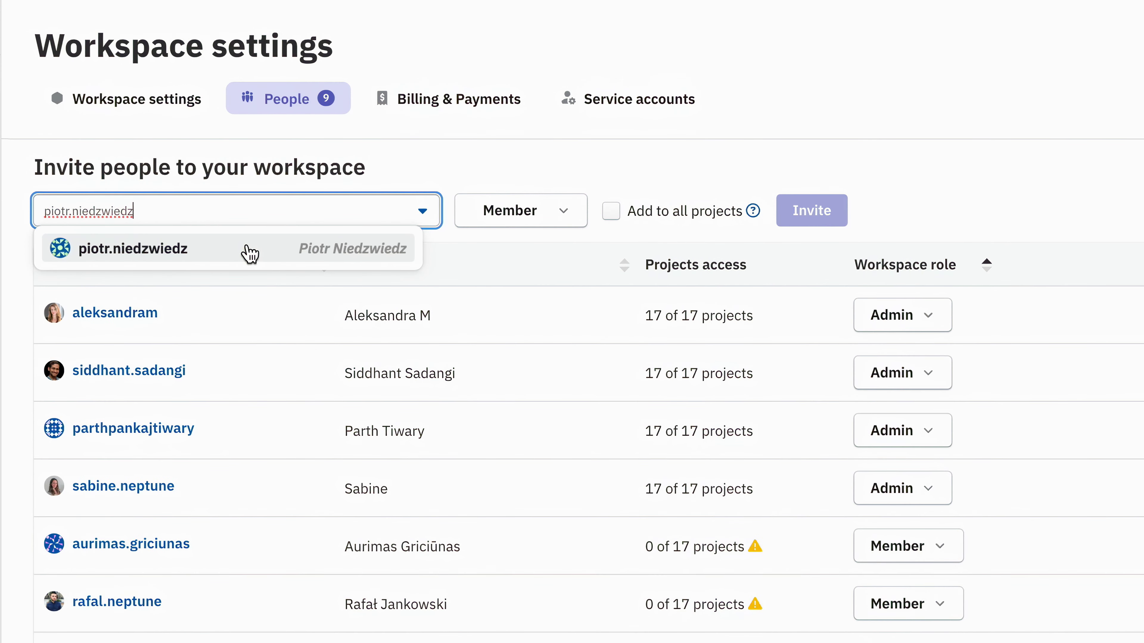
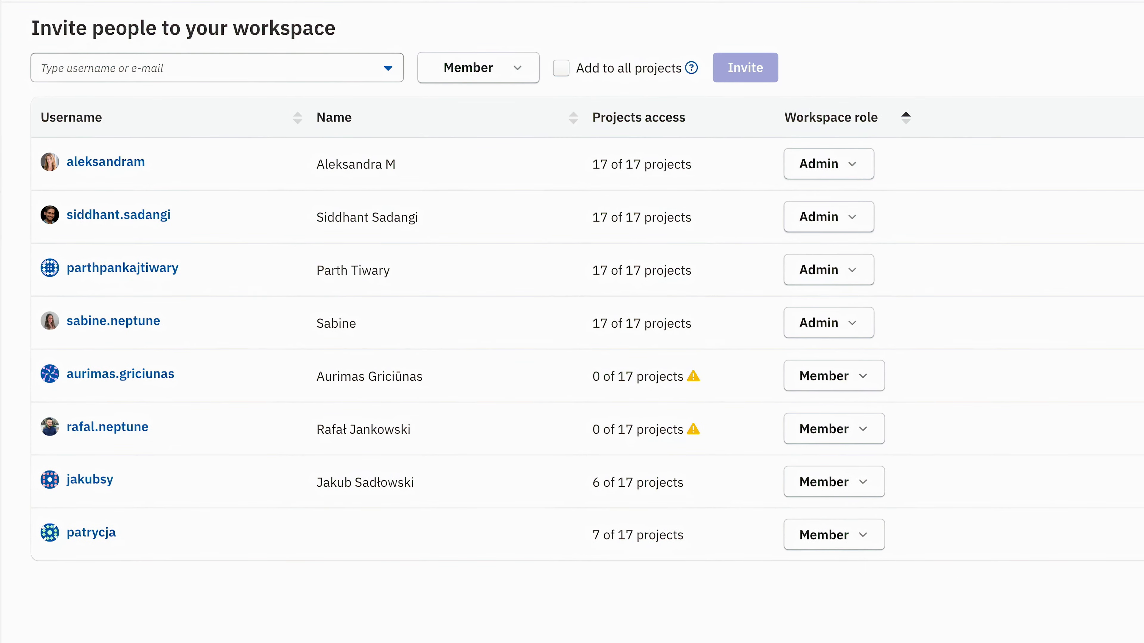
Open the second admin member's Workspace role choices and dismiss them, keeping the role Admin.
click(853, 228)
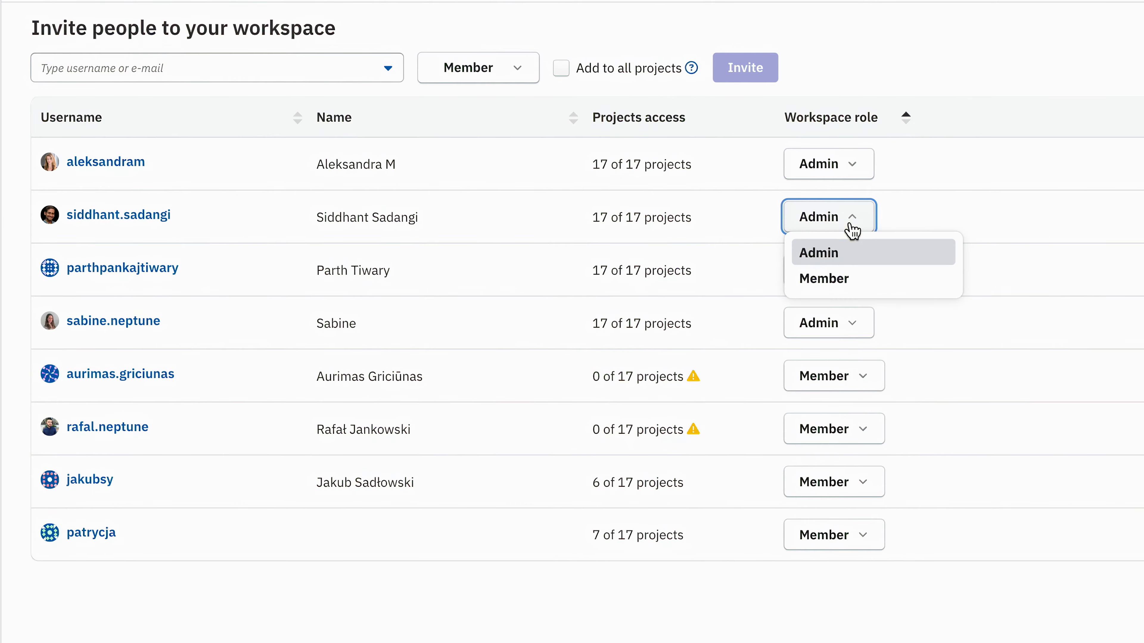
click(867, 281)
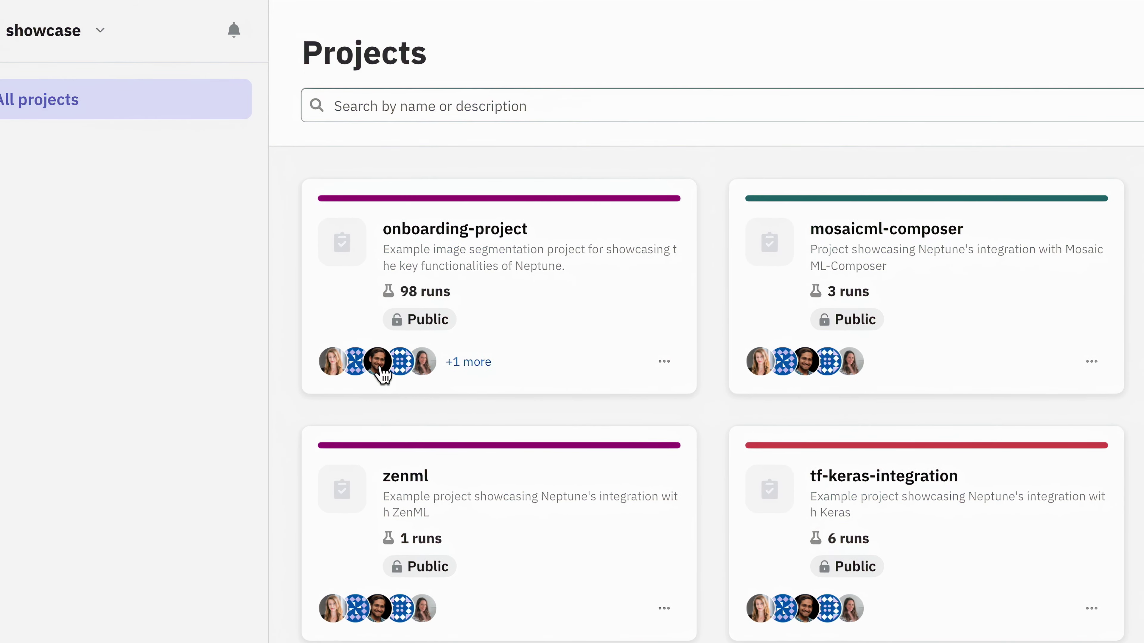
click(378, 364)
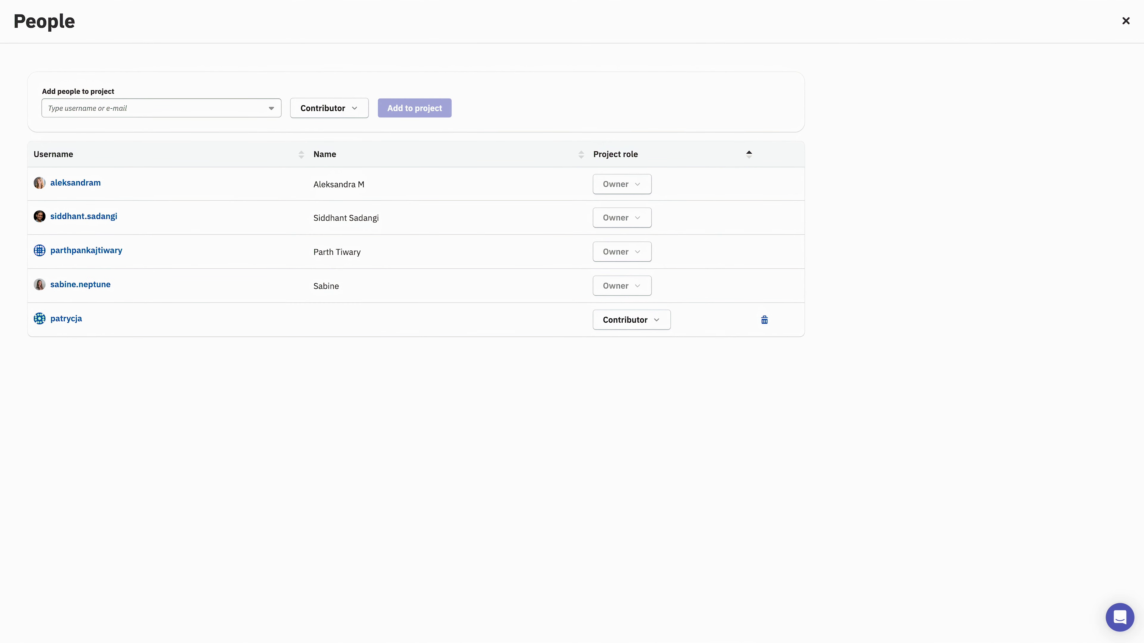
click(1126, 21)
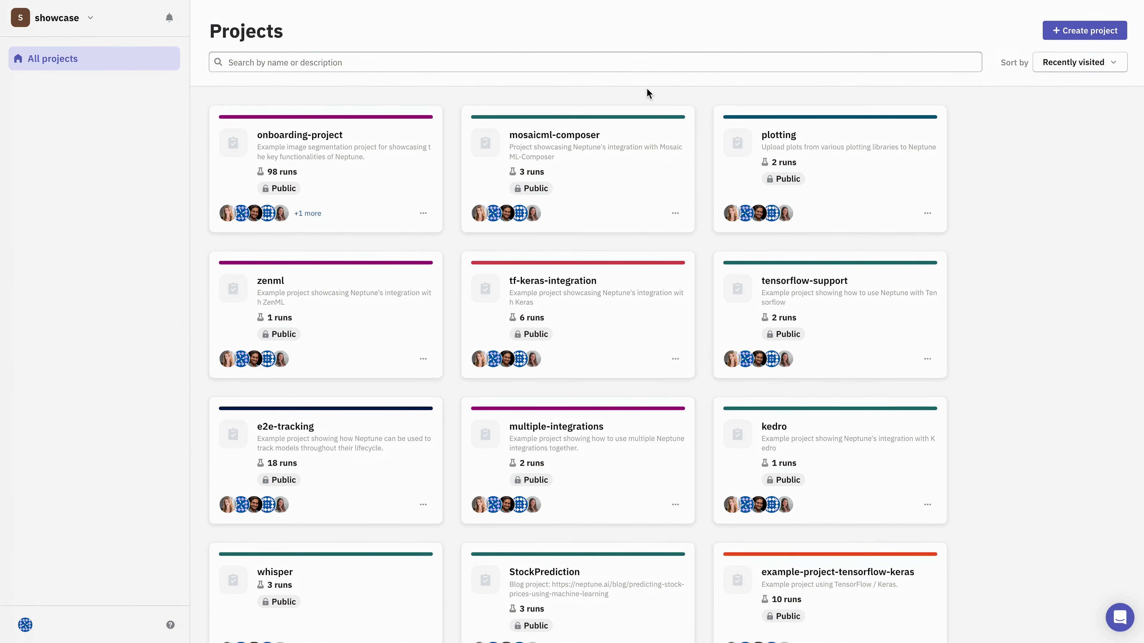
click(292, 135)
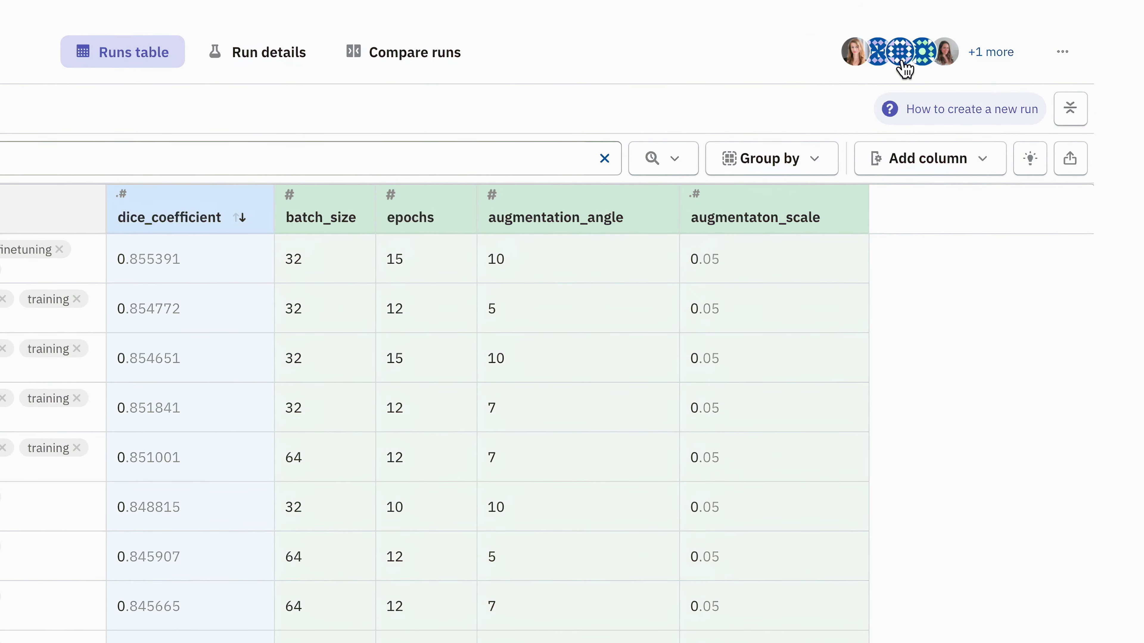
click(902, 61)
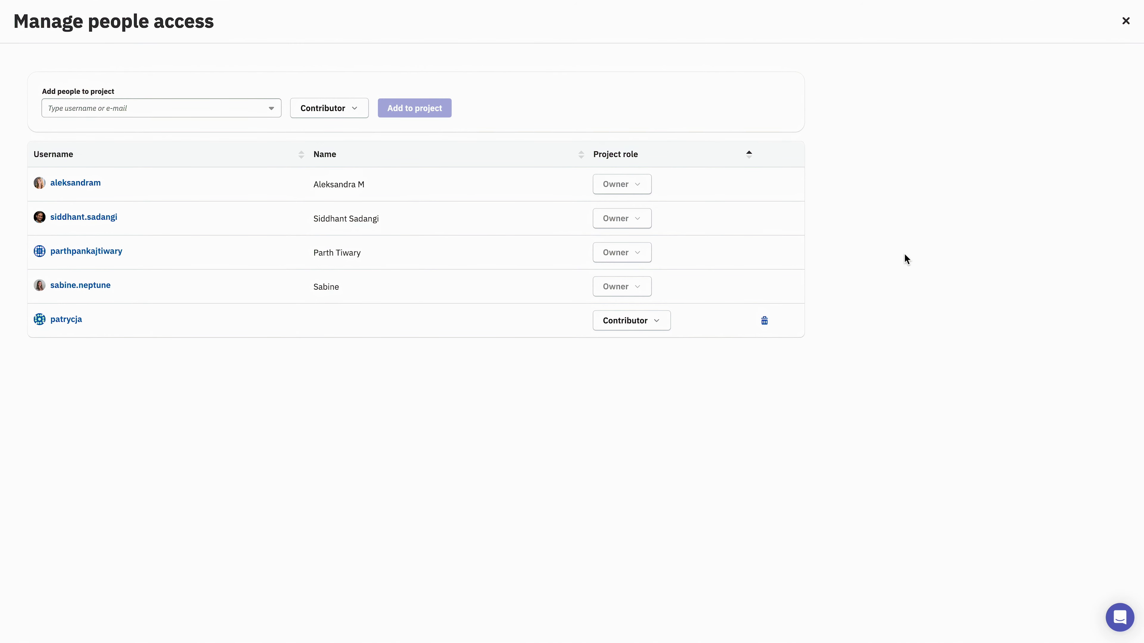
click(660, 327)
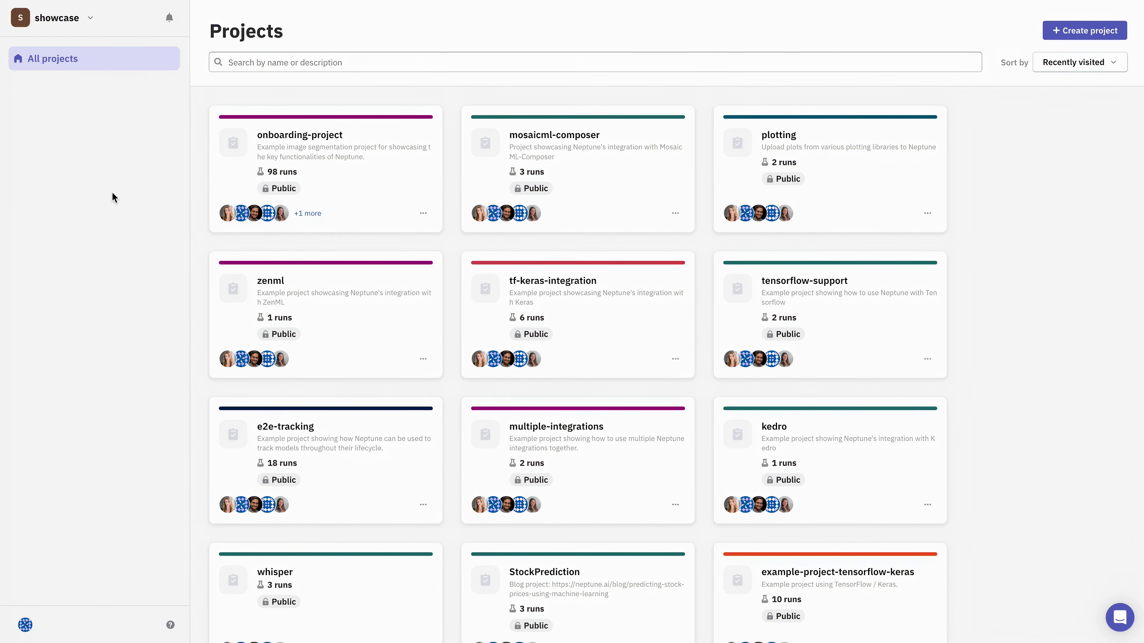
Start a new service account from the Service accounts tab of Workspace settings.
click(89, 21)
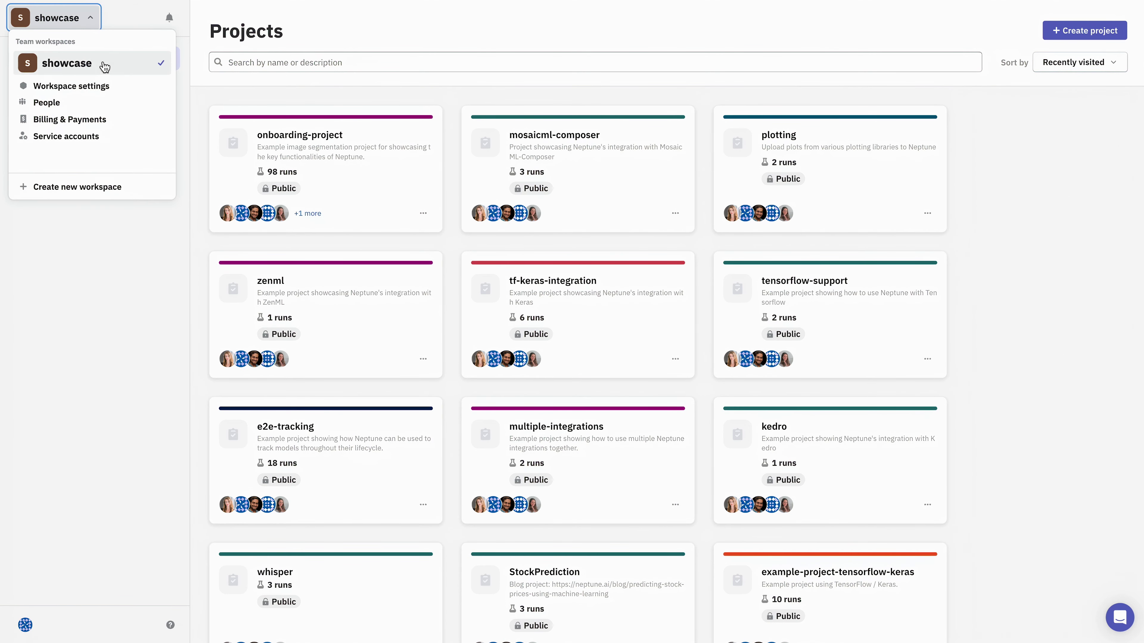
click(132, 96)
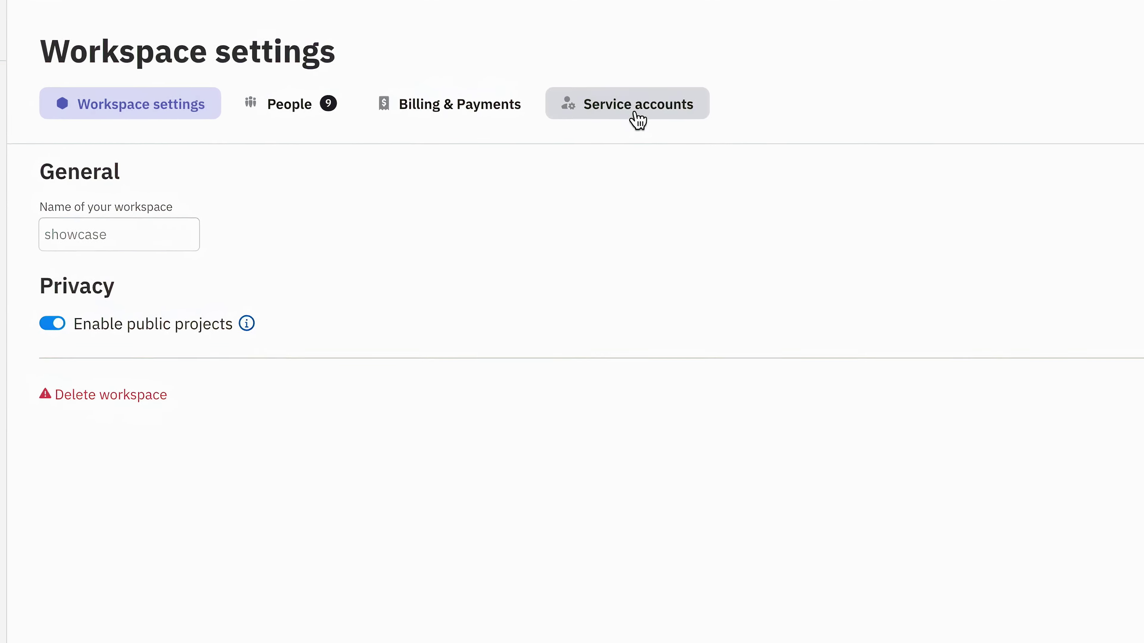
click(635, 113)
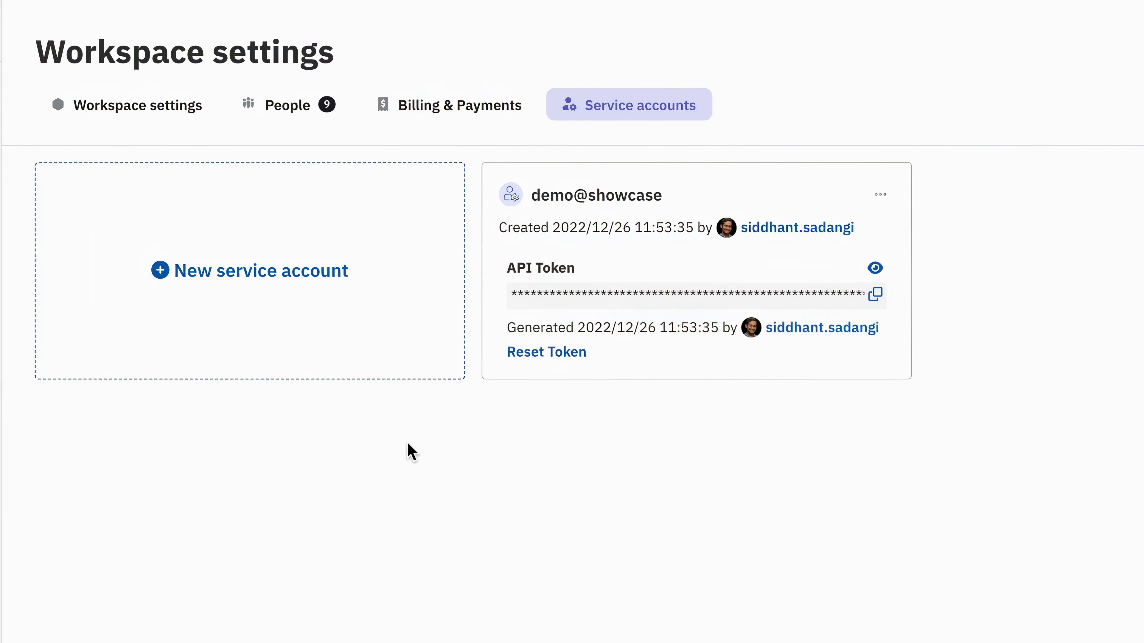
click(234, 275)
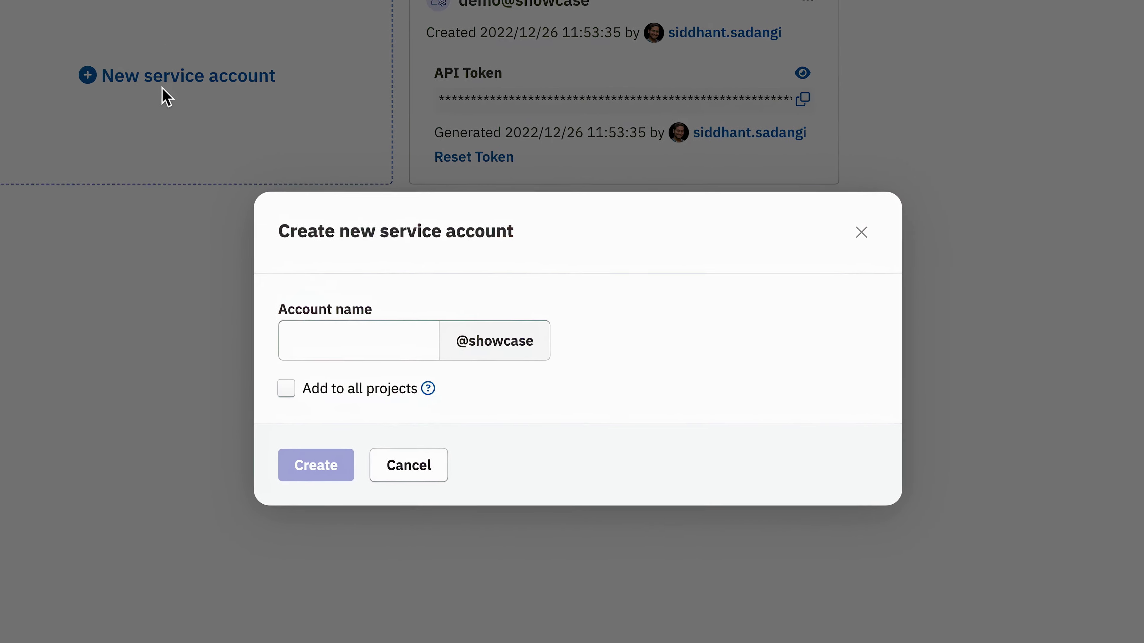